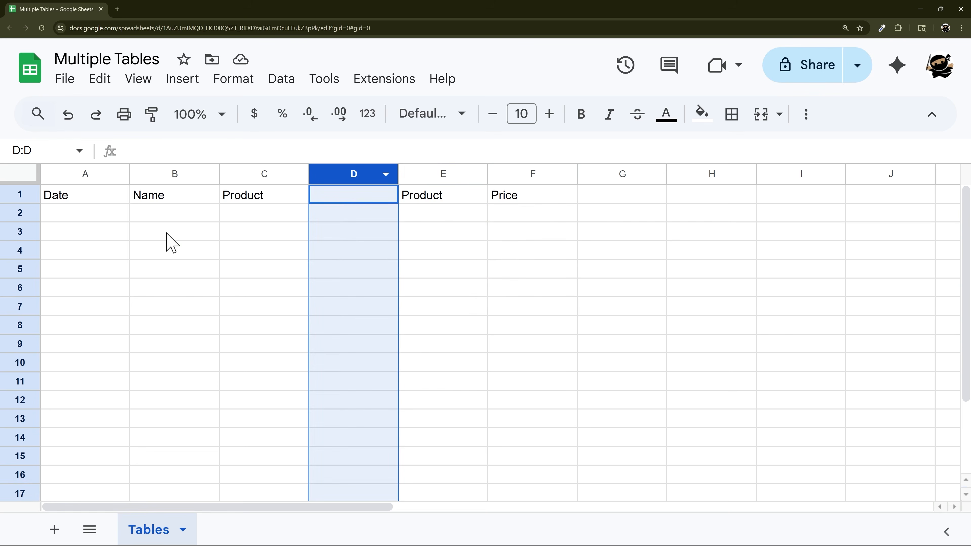
Convert the range A1:C10 with the Date, Name and Product headers into a table
{"action": "left_click_drag", "start_coordinate": [62, 195], "coordinate": [281, 368]}
{"action": "left_click", "coordinate": [215, 81]}
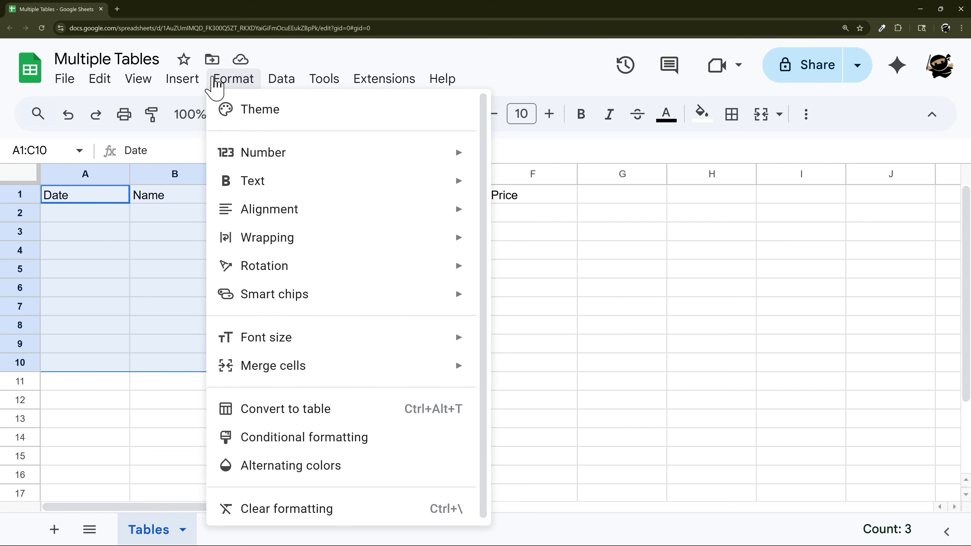
{"action": "left_click", "coordinate": [282, 407]}
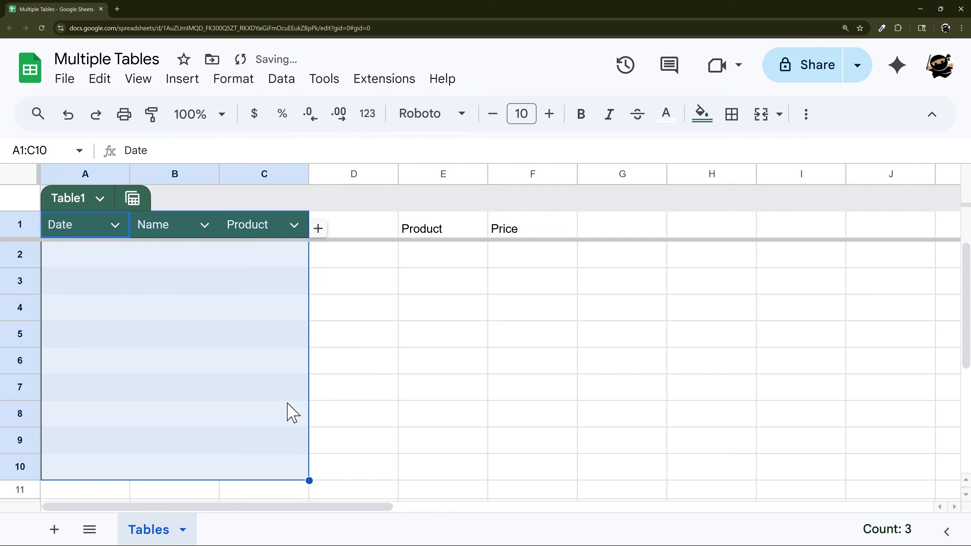
Convert the range E1:F4 with the Product and Price headers into a second table
{"action": "scroll", "coordinate": [329, 348], "scroll_direction": "up", "scroll_amount": 2}
{"action": "left_click_drag", "start_coordinate": [432, 241], "coordinate": [531, 321]}
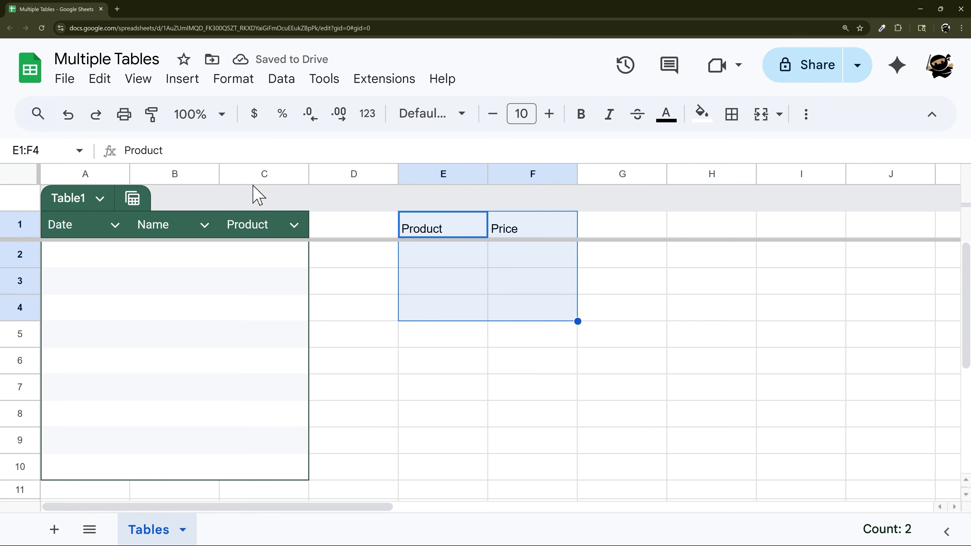
{"action": "left_click", "coordinate": [232, 81]}
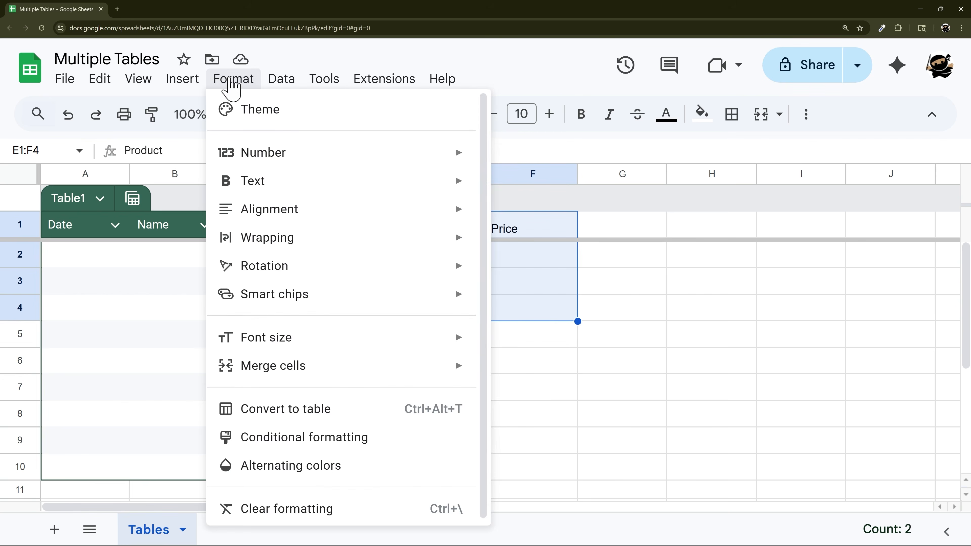
{"action": "left_click", "coordinate": [282, 409]}
{"action": "left_click", "coordinate": [596, 383]}
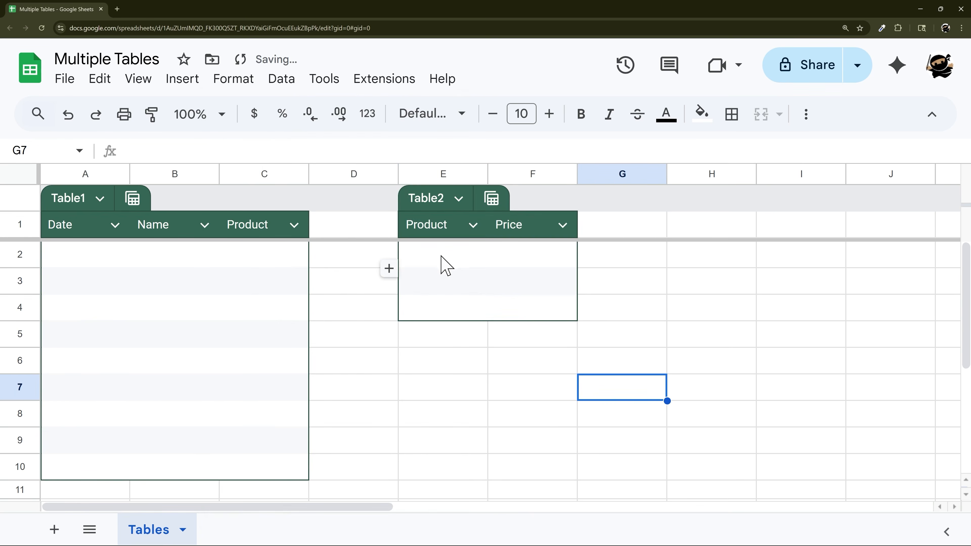
Fill Table2's first row with Product 1 and a price of 100
{"action": "left_click", "coordinate": [443, 263]}
{"action": "type", "text": "Product 1"}
{"action": "key", "text": "Tab"}
{"action": "type", "text": "100"}
{"action": "key", "text": "Return"}
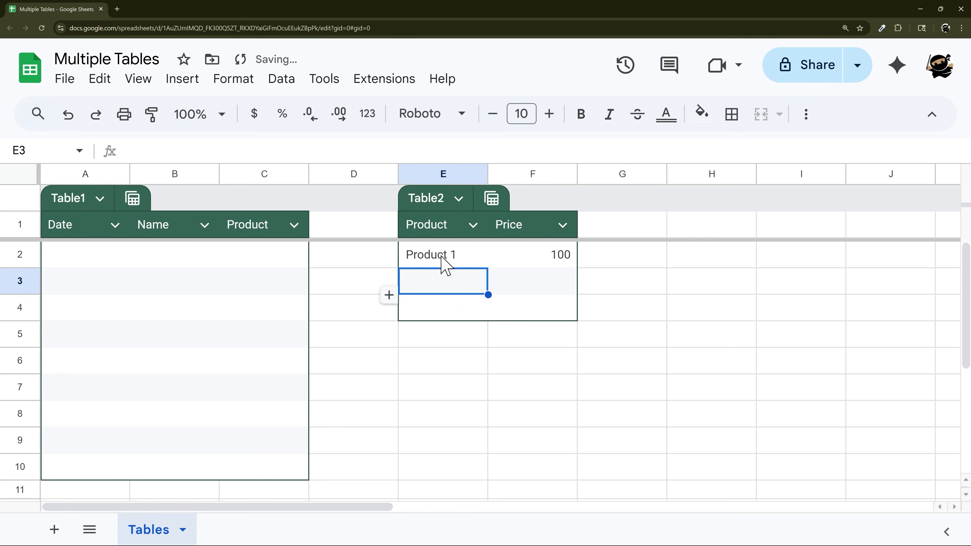
Change Table1's Product column type to Dropdown with the criteria set to Dropdown (from a range)
{"action": "left_click", "coordinate": [294, 225]}
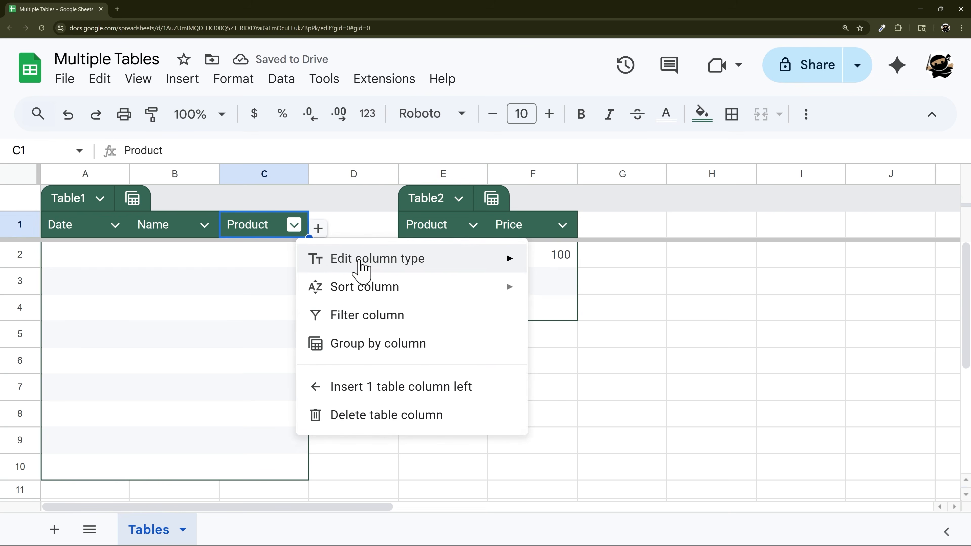
{"action": "mouse_move", "coordinate": [455, 268]}
{"action": "left_click", "coordinate": [569, 349]}
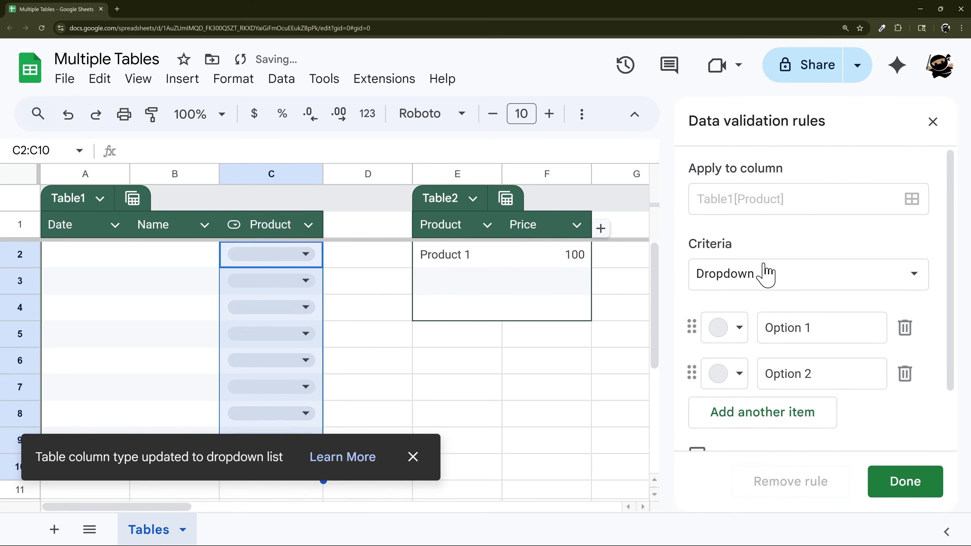
{"action": "left_click", "coordinate": [763, 274]}
{"action": "left_click", "coordinate": [787, 302]}
Use Table2's Product column, E2:E4, as the source range for the dropdown and save the validation rule
{"action": "left_click", "coordinate": [912, 327]}
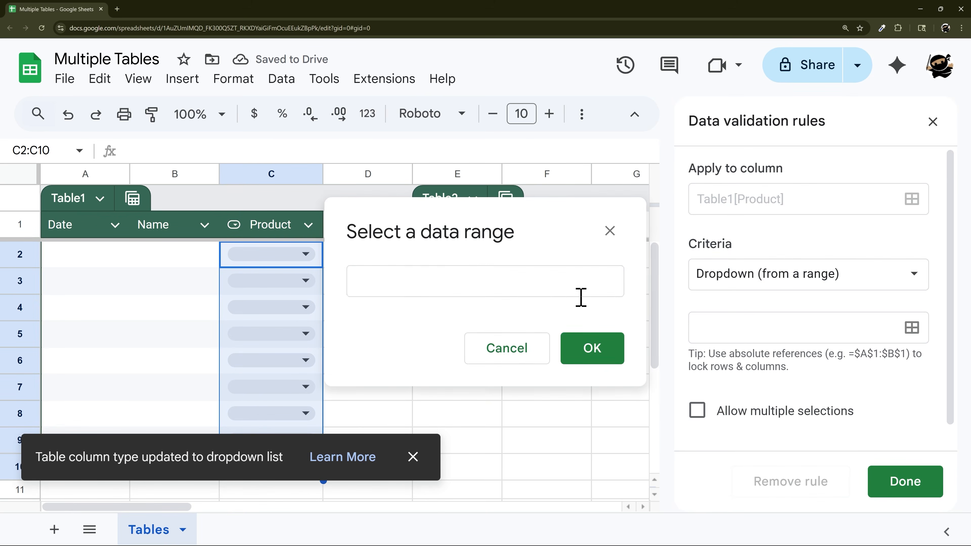
{"action": "left_click_drag", "start_coordinate": [455, 254], "coordinate": [455, 306]}
{"action": "left_click", "coordinate": [338, 298]}
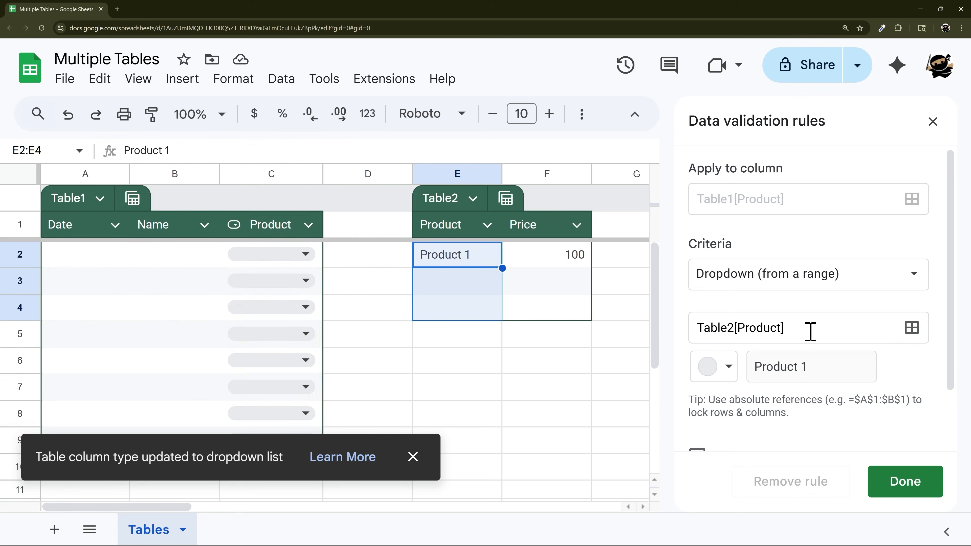
{"action": "left_click_drag", "start_coordinate": [811, 332], "coordinate": [675, 330]}
{"action": "left_click", "coordinate": [901, 483]}
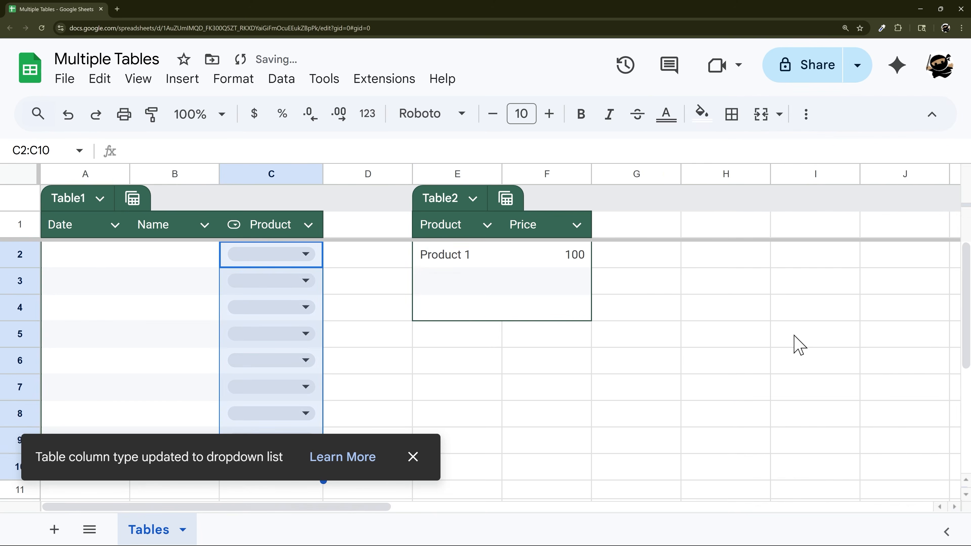
Check the options of the dropdown in C2, and enter Product 2 in E3 and Product 3 in E4 of Table2
{"action": "left_click", "coordinate": [306, 253]}
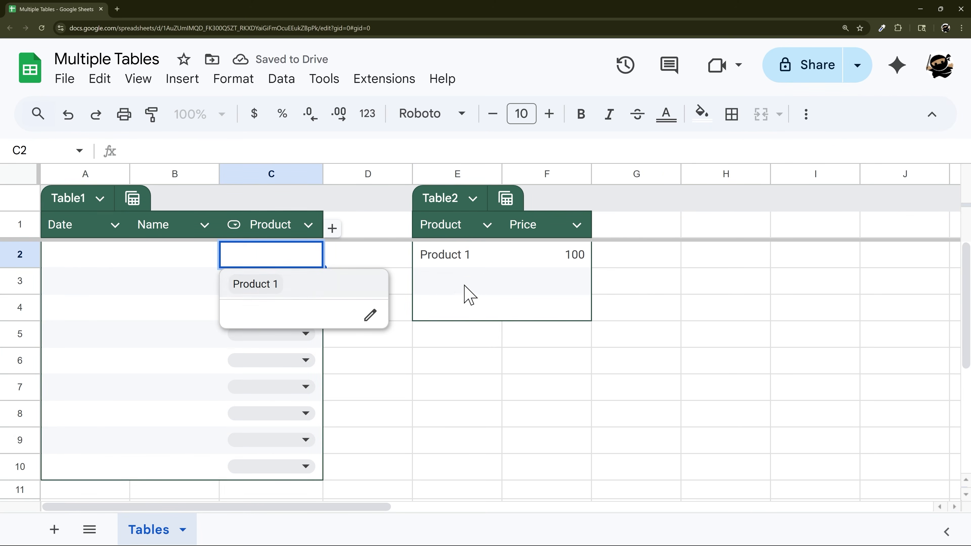
{"action": "left_click", "coordinate": [474, 290]}
{"action": "type", "text": "Product 2"}
{"action": "key", "text": "Return"}
{"action": "type", "text": "Product"}
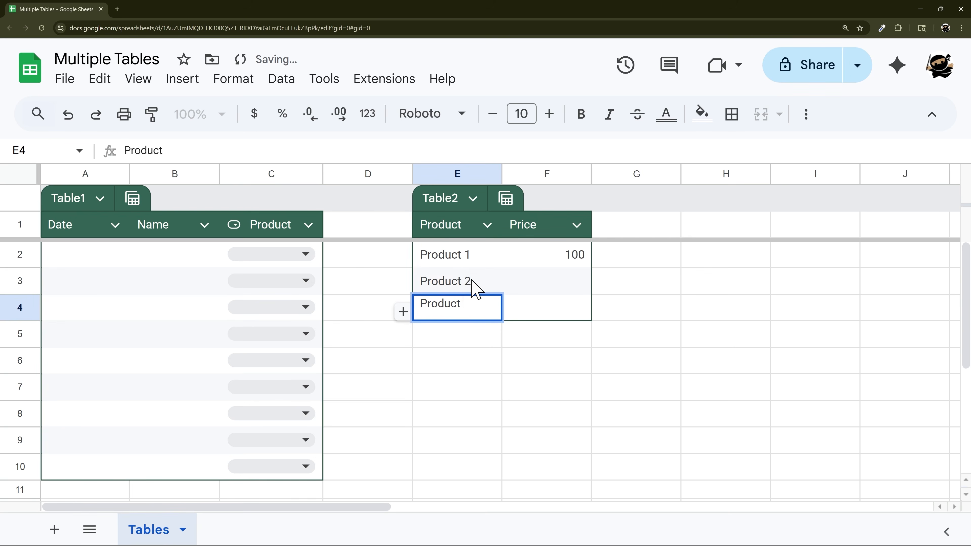
{"action": "type", "text": " 3"}
{"action": "key", "text": "Return"}
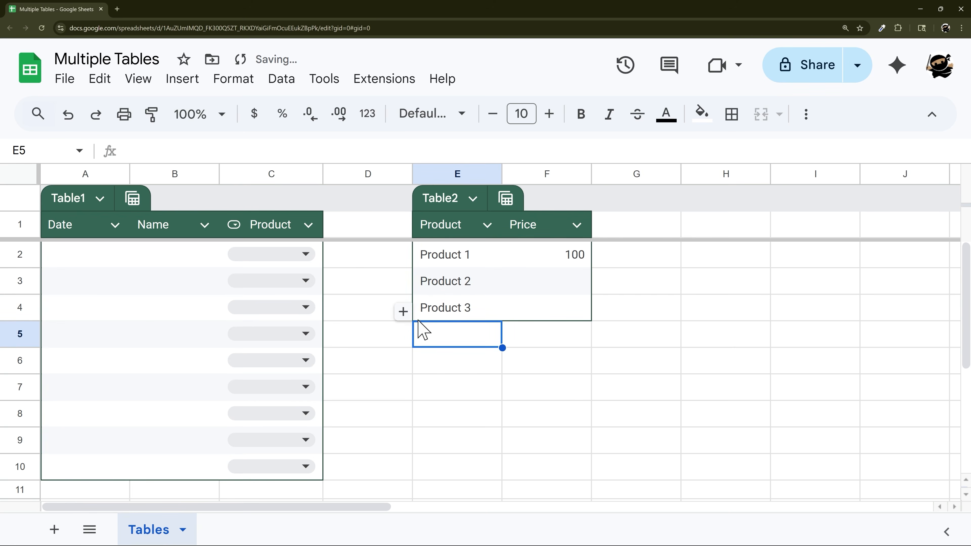
Add a row to the end of Table2 with Product 4 in E5, and check the dropdown options in C2
{"action": "left_click", "coordinate": [402, 311]}
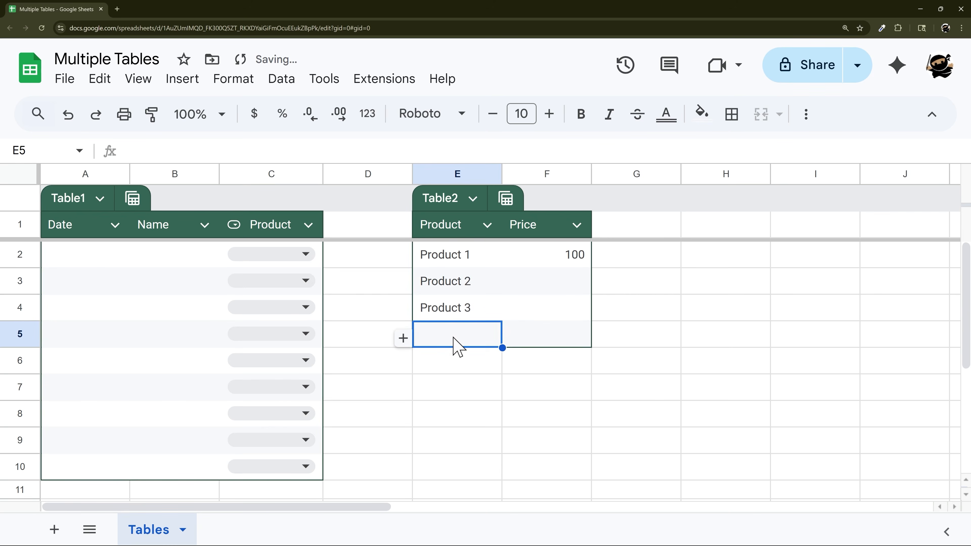
{"action": "type", "text": "Product 4"}
{"action": "key", "text": "Return"}
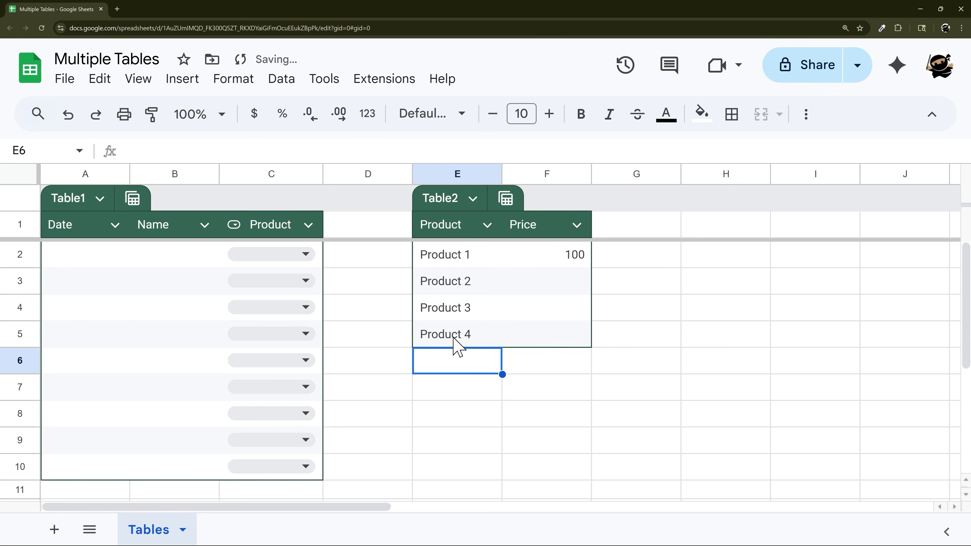
{"action": "left_click", "coordinate": [308, 254]}
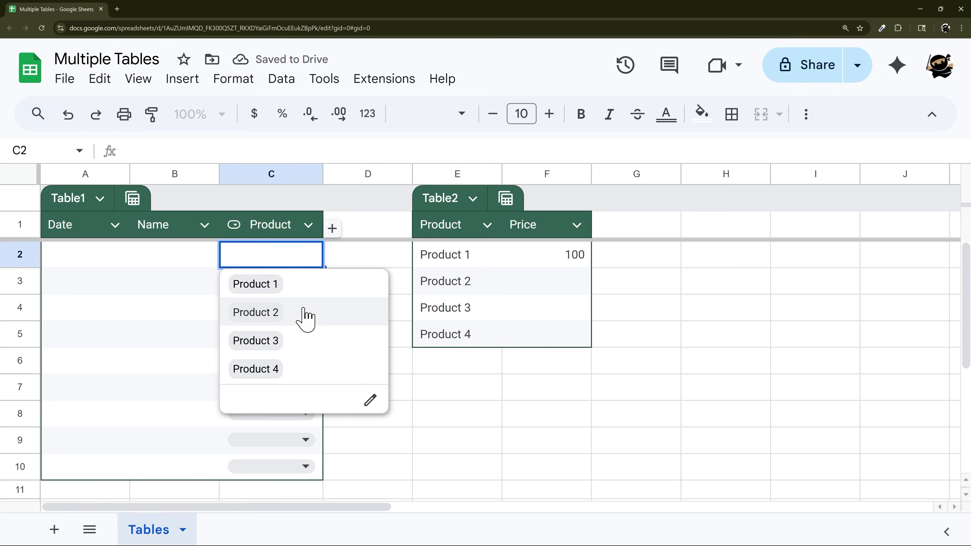
{"action": "left_click", "coordinate": [660, 337]}
Try inserting a table column directly after Table1's Product column, and undo the insertion
{"action": "mouse_move", "coordinate": [331, 228]}
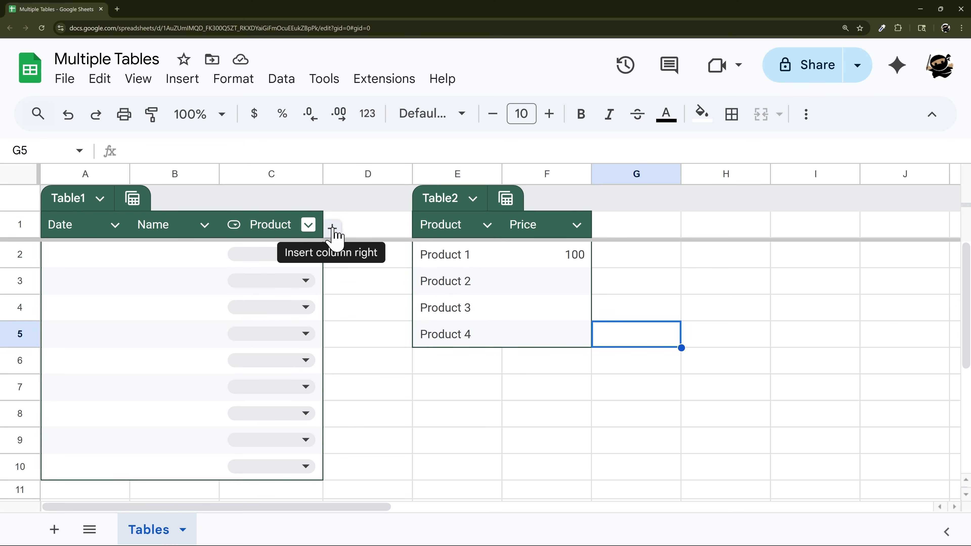
{"action": "left_click", "coordinate": [351, 172]}
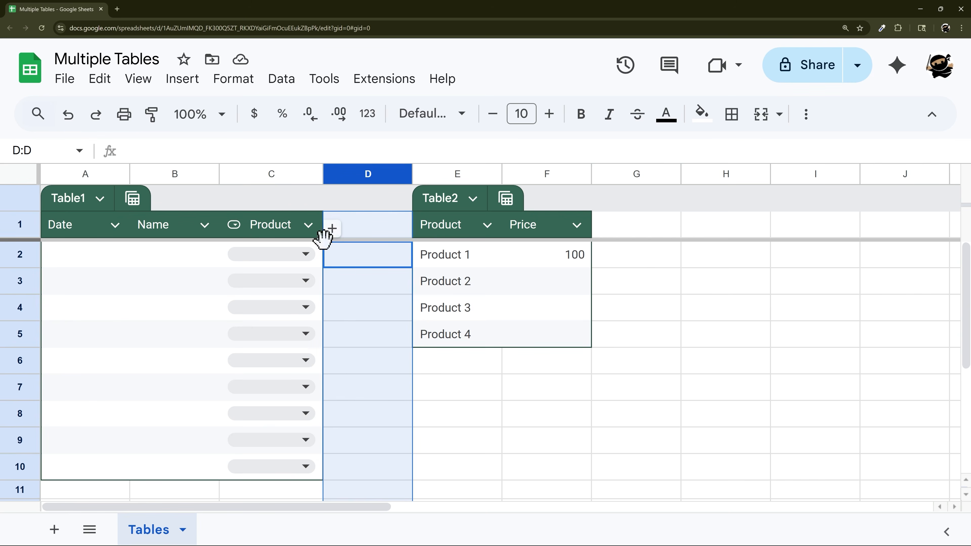
{"action": "left_click", "coordinate": [335, 234]}
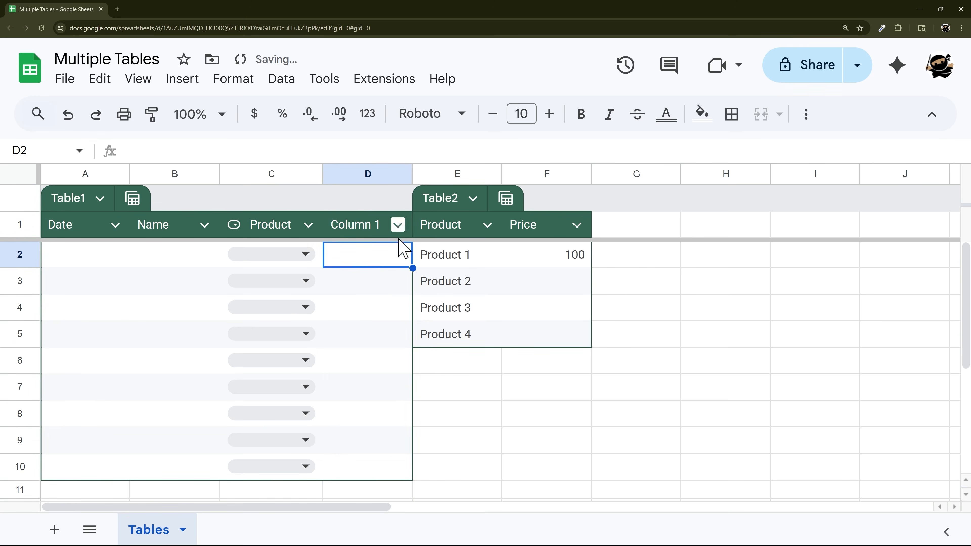
{"action": "left_click", "coordinate": [432, 342]}
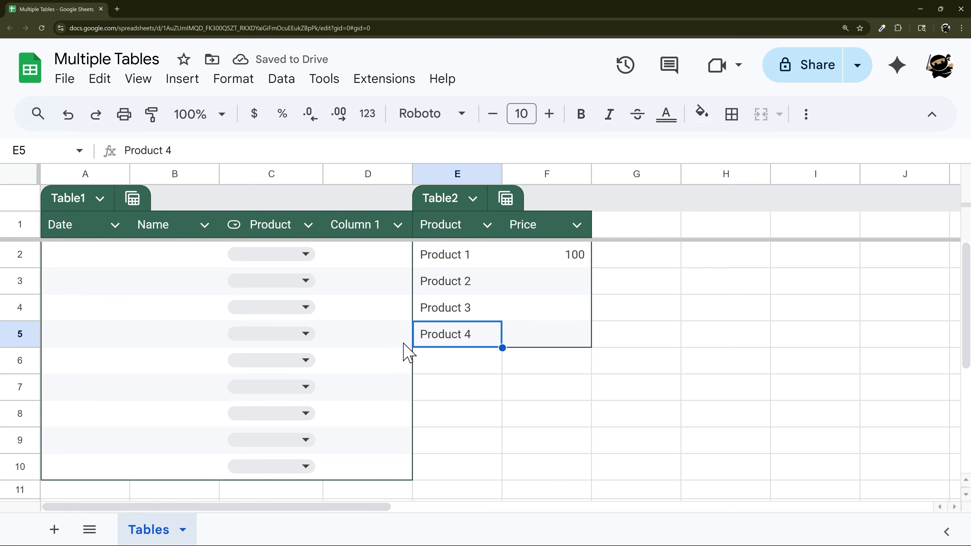
{"action": "key", "text": "ctrl+z"}
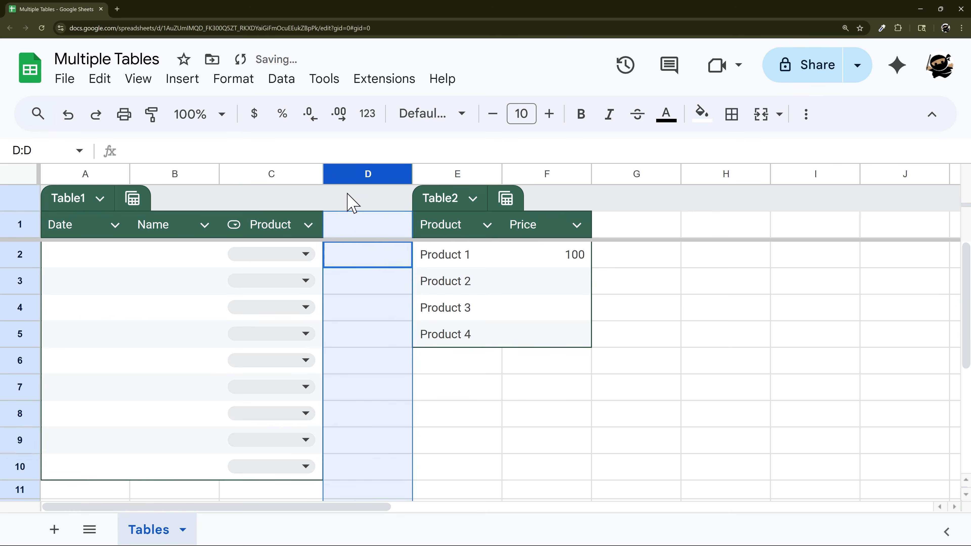
Resize the empty column D between the two tables to a width of 20 pixels
{"action": "right_click", "coordinate": [365, 167]}
{"action": "left_click", "coordinate": [440, 402]}
{"action": "type", "text": "20"}
{"action": "key", "text": "Return"}
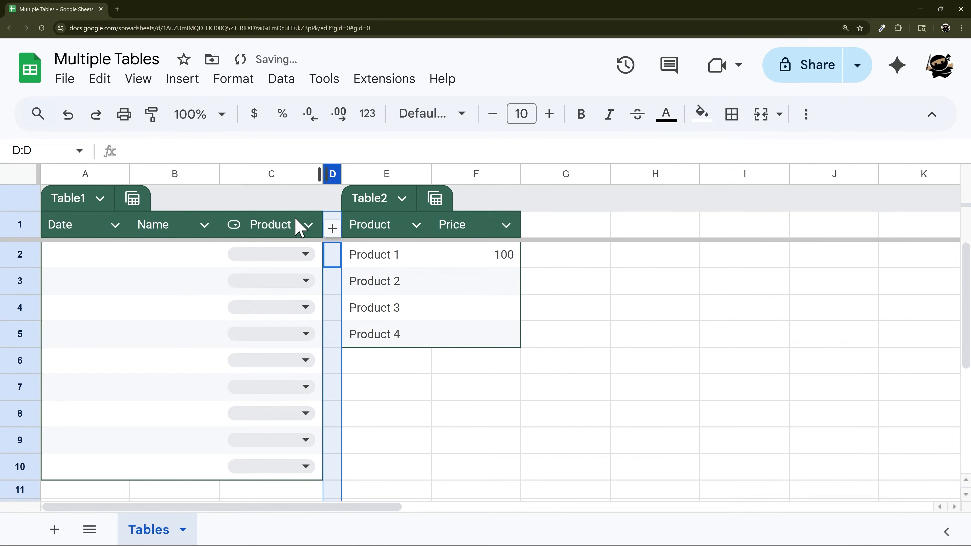
Try inserting a whole sheet column to the right of column C, and undo the insertion
{"action": "left_click", "coordinate": [272, 172]}
{"action": "right_click", "coordinate": [274, 173]}
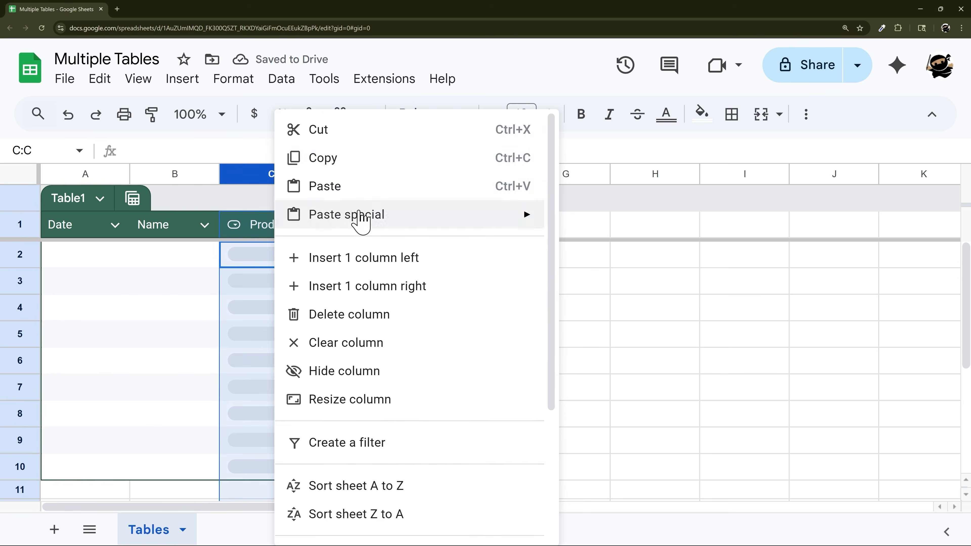
{"action": "left_click", "coordinate": [361, 295]}
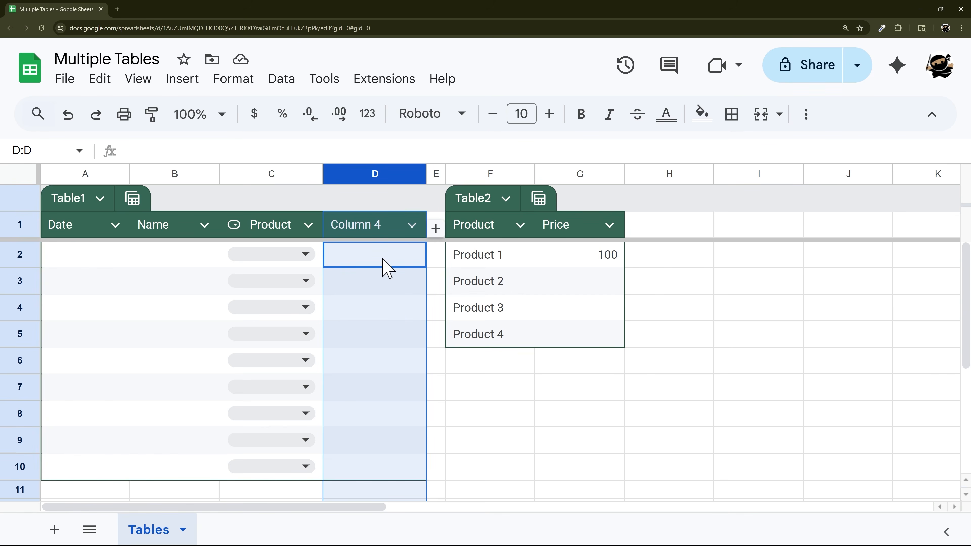
{"action": "key", "text": "ctrl+z"}
{"action": "left_click", "coordinate": [547, 372]}
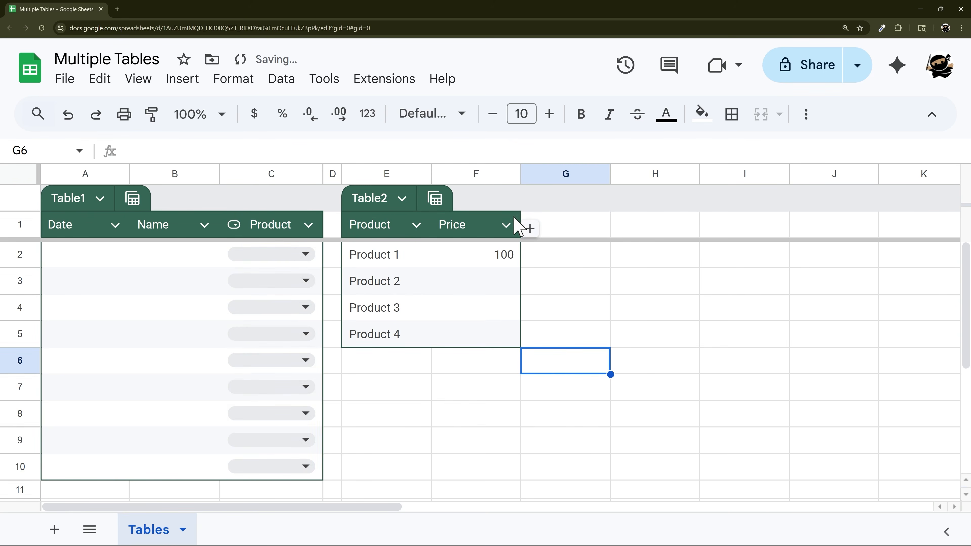
Try adding a table column after Table2's Price column, and delete that column G again
{"action": "left_click", "coordinate": [530, 229]}
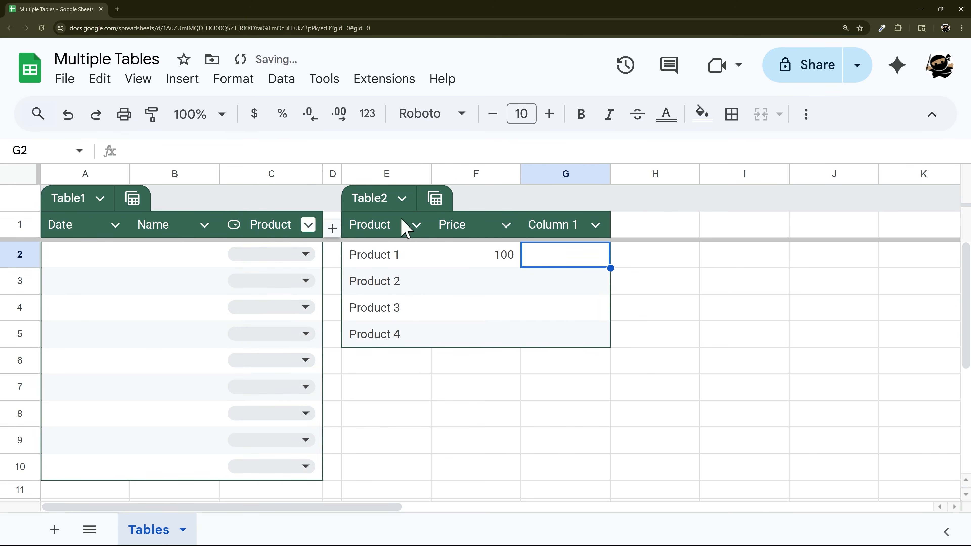
{"action": "right_click", "coordinate": [569, 175]}
{"action": "left_click", "coordinate": [642, 315]}
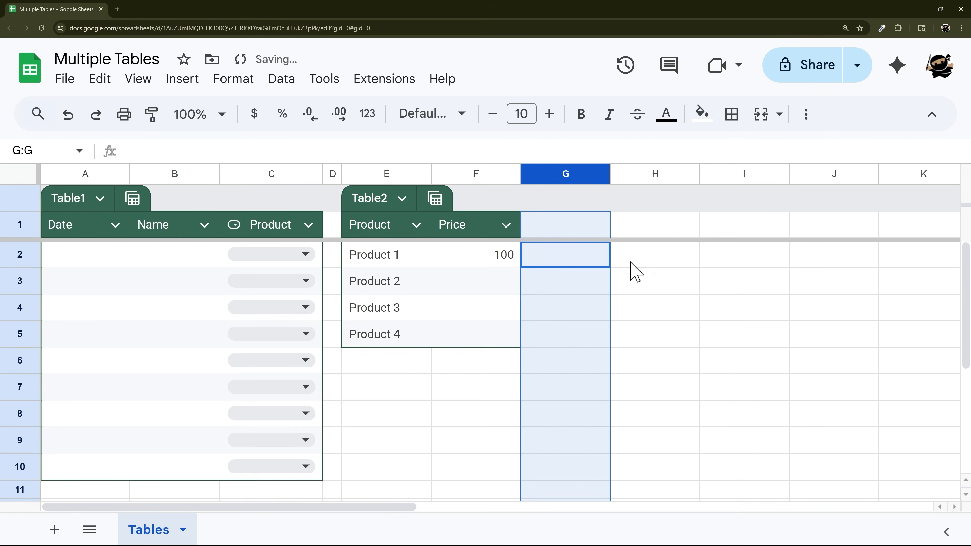
{"action": "left_click", "coordinate": [622, 273]}
{"action": "left_click_drag", "start_coordinate": [632, 230], "coordinate": [843, 236]}
Enter the headers Customer in E7 and Phone in F7 below Table2
{"action": "left_click", "coordinate": [405, 392]}
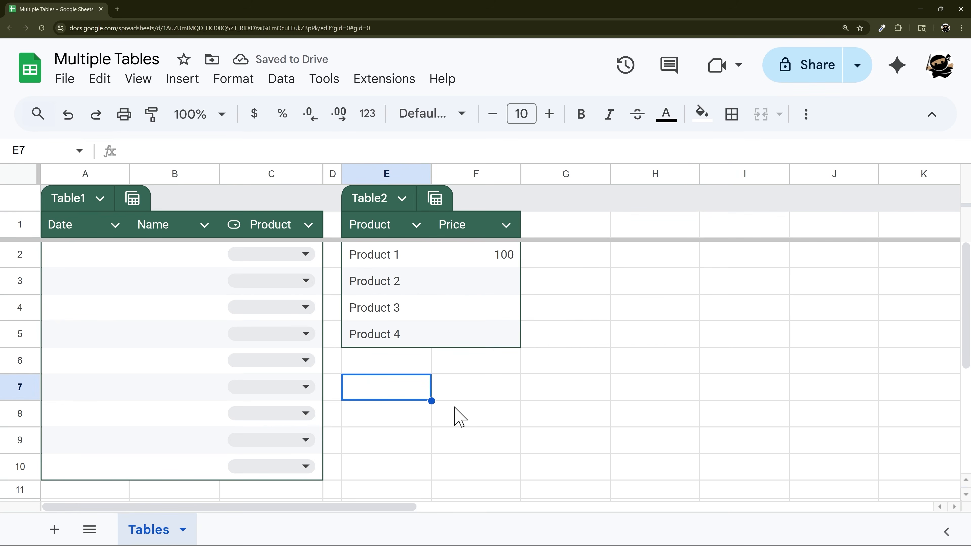
{"action": "type", "text": "Customer"}
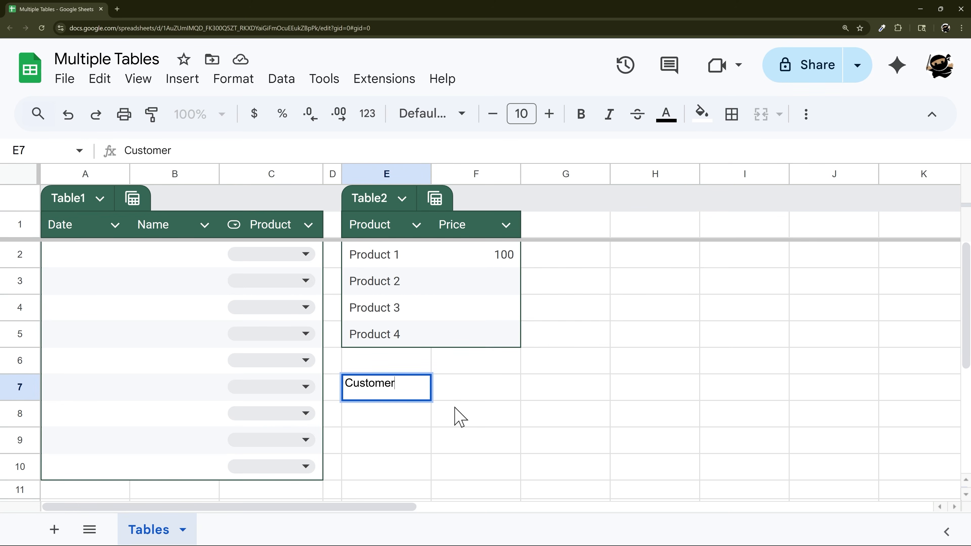
{"action": "key", "text": "Tab"}
{"action": "type", "text": "Ph"}
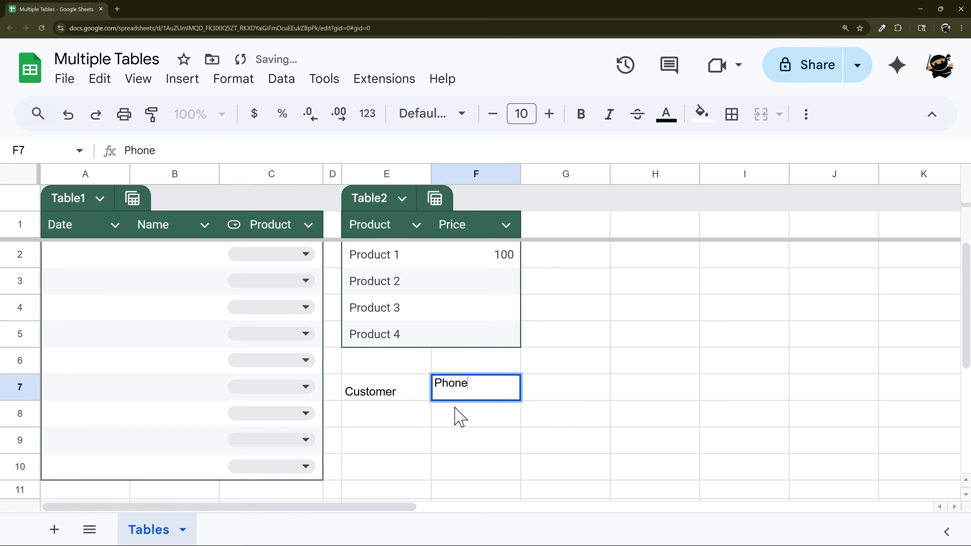
{"action": "key", "text": "Return"}
Convert the range E7:F10 with the Customer and Phone headers into a third table
{"action": "left_click_drag", "start_coordinate": [408, 397], "coordinate": [492, 473]}
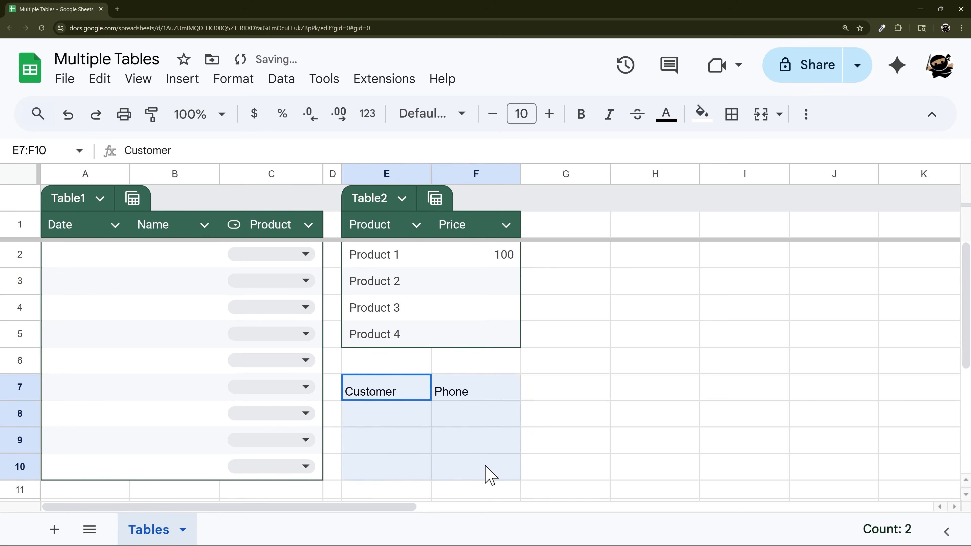
{"action": "left_click", "coordinate": [226, 83]}
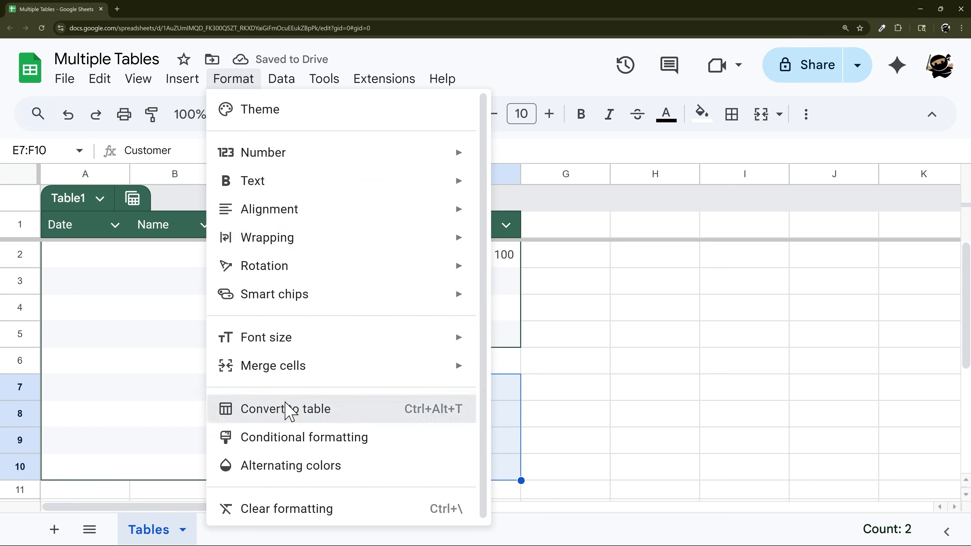
{"action": "left_click", "coordinate": [284, 411]}
{"action": "left_click", "coordinate": [581, 363]}
{"action": "scroll", "coordinate": [553, 321], "scroll_direction": "down", "scroll_amount": 2}
{"action": "scroll", "coordinate": [408, 330], "scroll_direction": "down", "scroll_amount": 1}
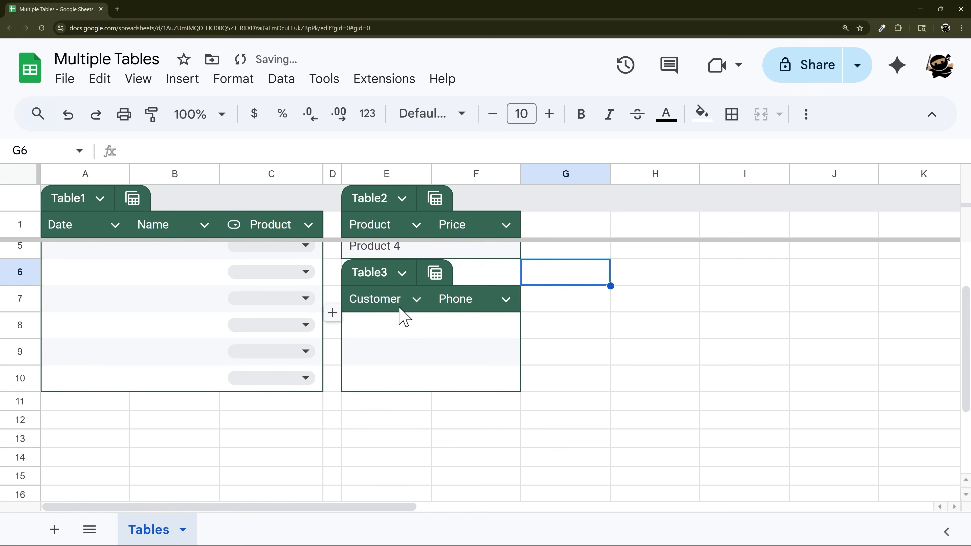
{"action": "scroll", "coordinate": [397, 314], "scroll_direction": "up", "scroll_amount": 2}
{"action": "left_click", "coordinate": [330, 175]}
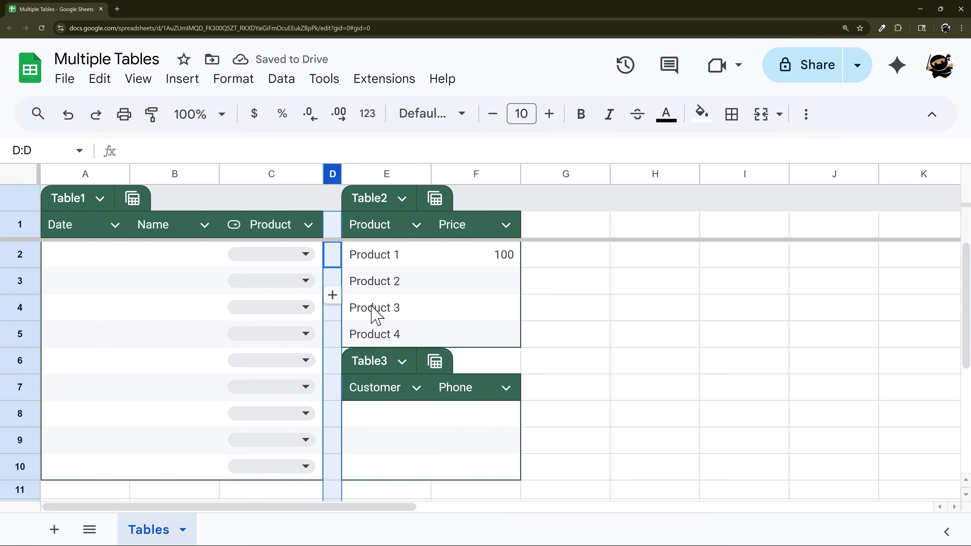
Add three more rows to the end of Table1, directly below row 10
{"action": "scroll", "coordinate": [343, 344], "scroll_direction": "down", "scroll_amount": 3}
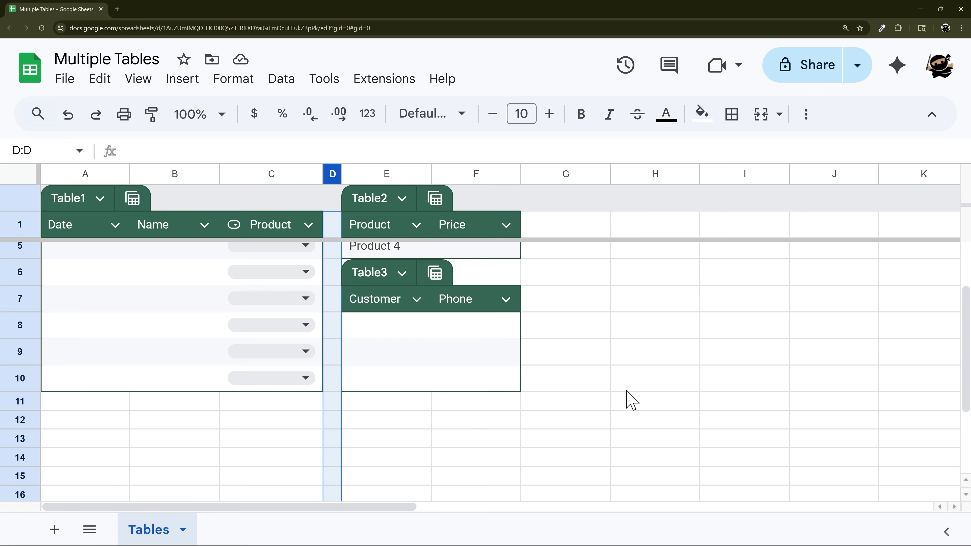
{"action": "left_click", "coordinate": [630, 383]}
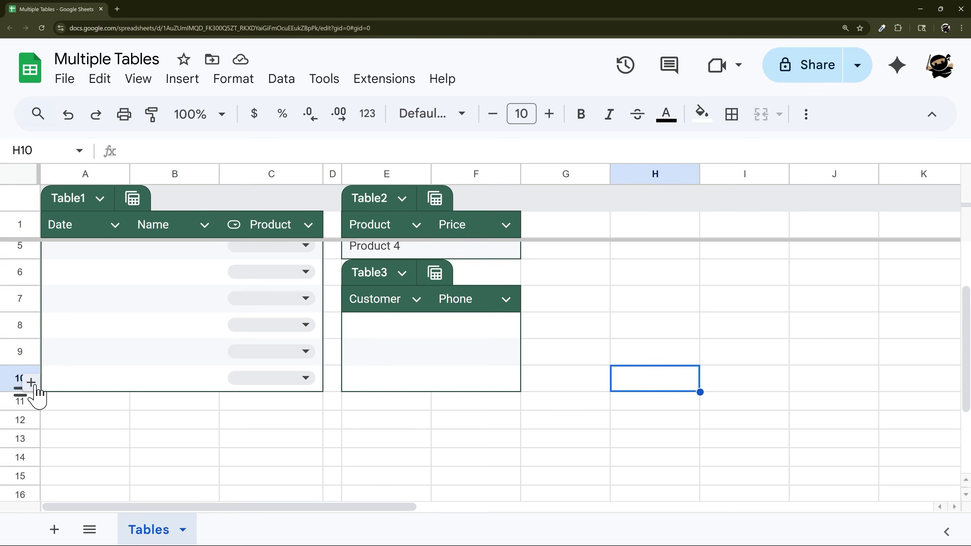
{"action": "left_click", "coordinate": [32, 392]}
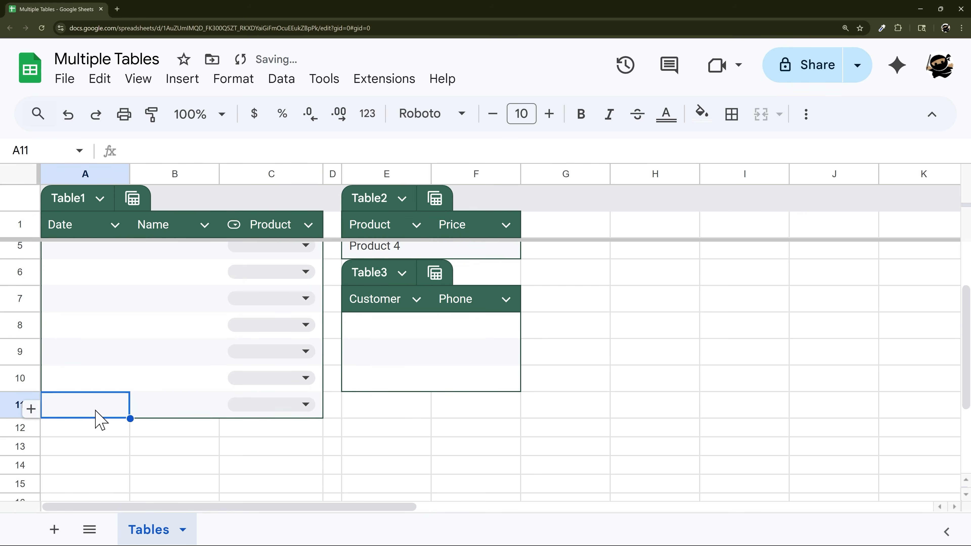
{"action": "left_click", "coordinate": [32, 418]}
{"action": "left_click", "coordinate": [30, 436]}
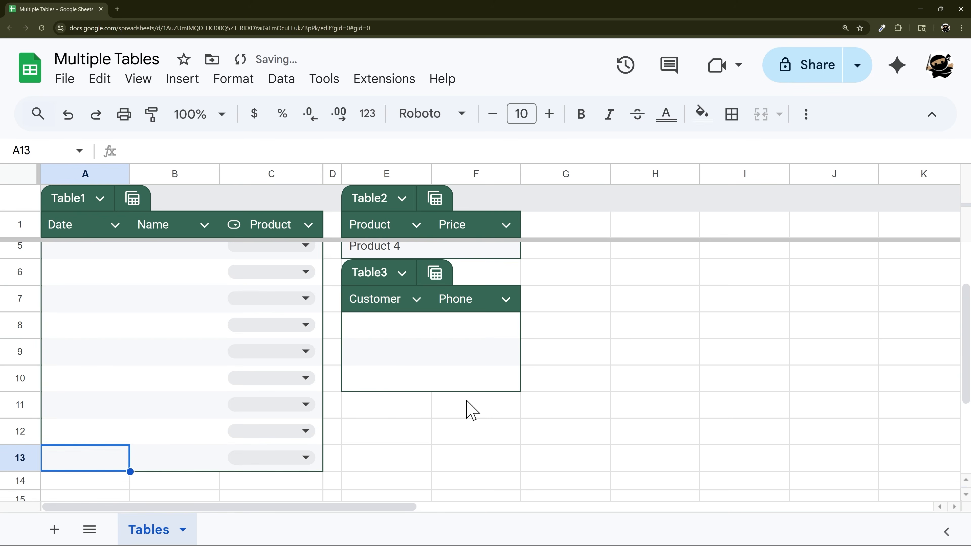
{"action": "scroll", "coordinate": [559, 308], "scroll_direction": "up", "scroll_amount": 2}
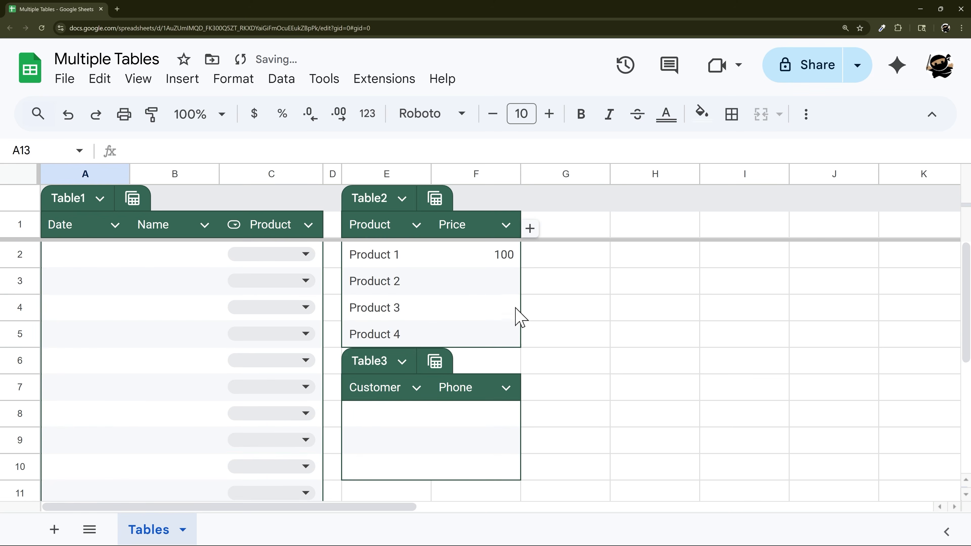
Add a new sheet and insert the pre-built Project tasks table on it
{"action": "left_click", "coordinate": [564, 357]}
{"action": "left_click", "coordinate": [54, 529]}
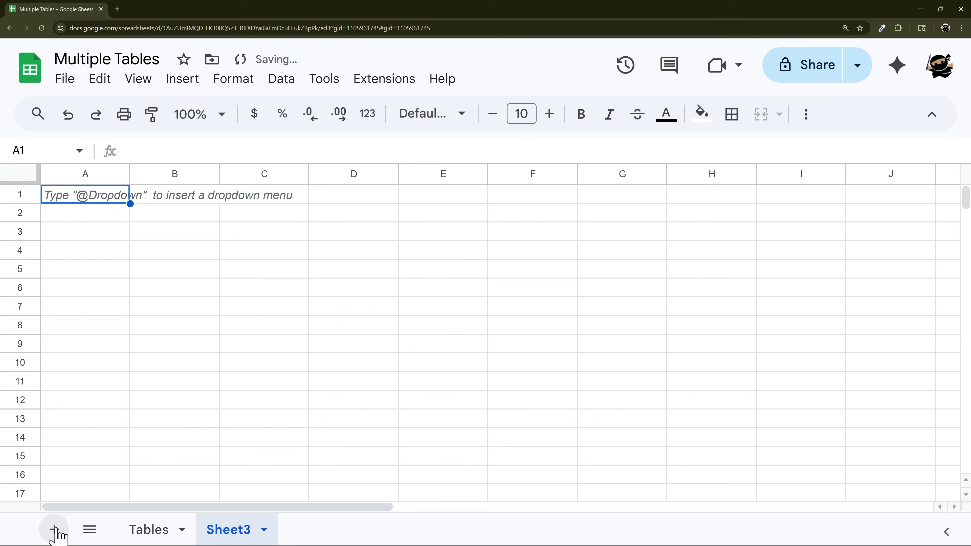
{"action": "left_click", "coordinate": [182, 79]}
{"action": "left_click", "coordinate": [235, 237]}
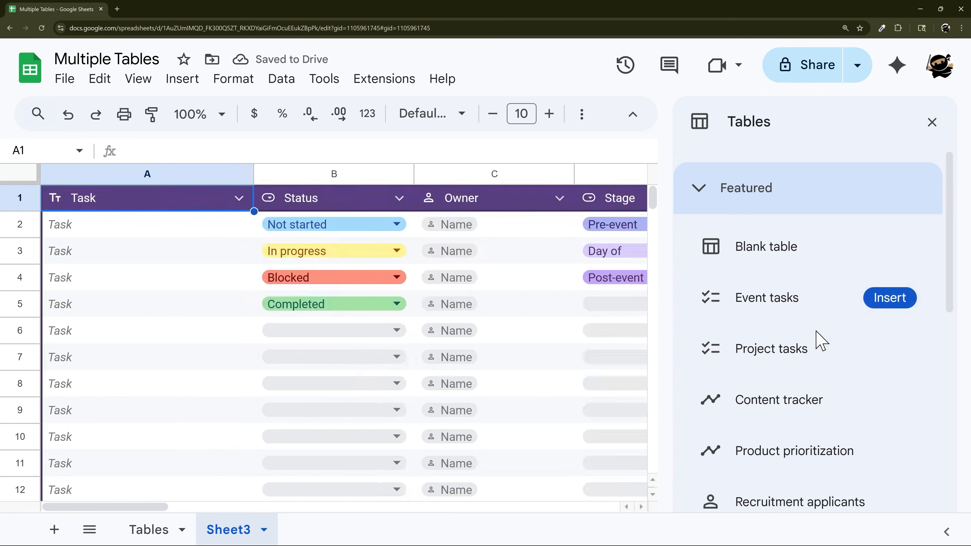
{"action": "left_click", "coordinate": [899, 350]}
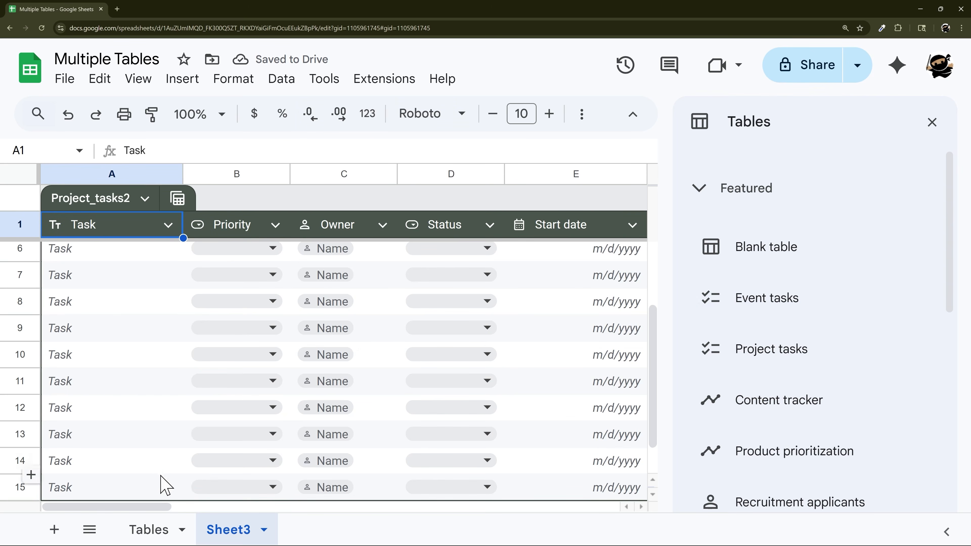
Select cell K1 beyond the Project tasks table's last column and preview the pre-built Event tasks table
{"action": "left_click_drag", "start_coordinate": [163, 507], "coordinate": [392, 507]}
{"action": "left_click", "coordinate": [268, 229]}
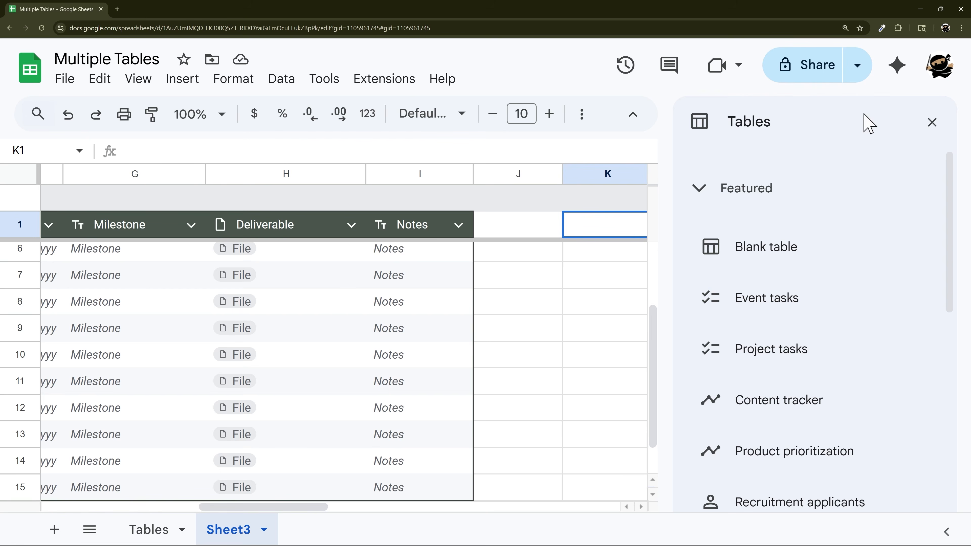
{"action": "left_click", "coordinate": [932, 123]}
{"action": "scroll", "coordinate": [329, 383], "scroll_direction": "right", "scroll_amount": 3}
{"action": "left_click", "coordinate": [183, 79]}
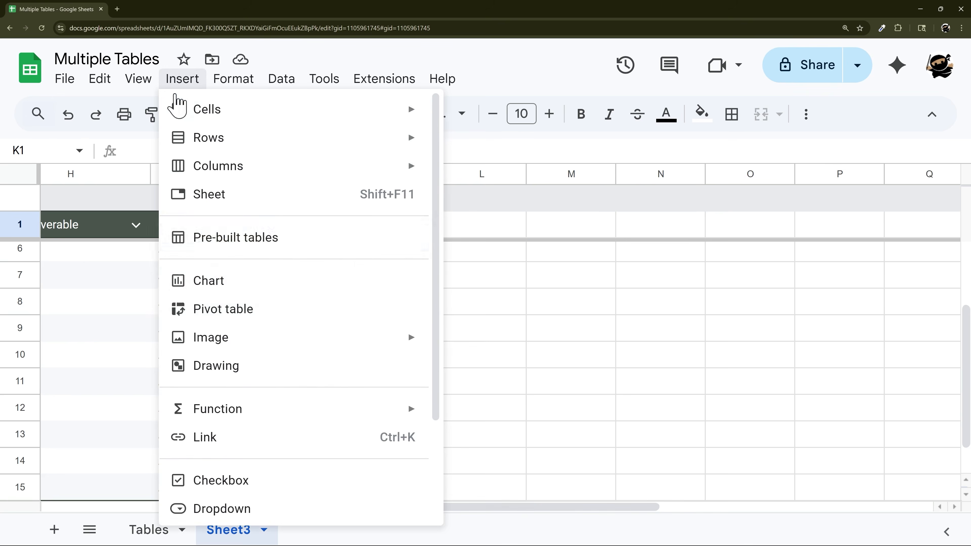
{"action": "left_click", "coordinate": [266, 241]}
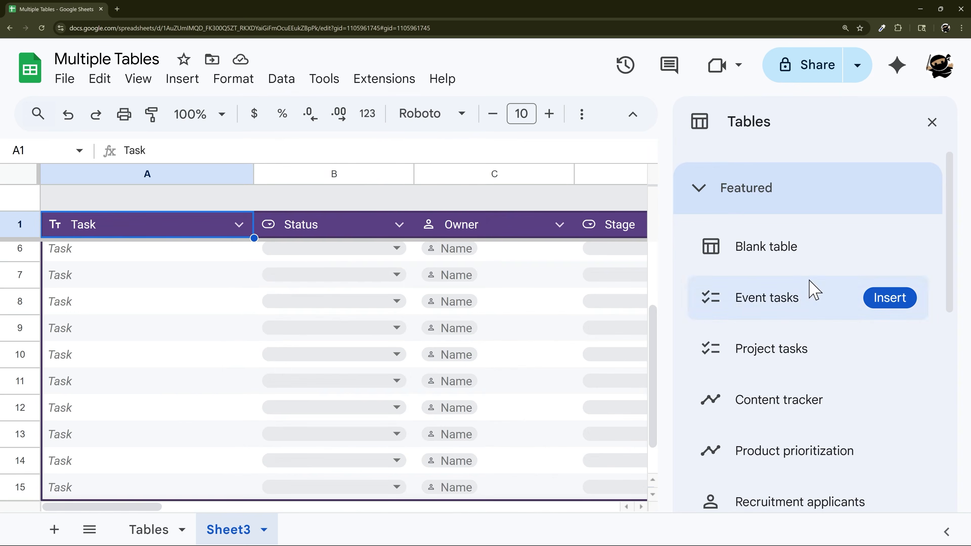
{"action": "left_click_drag", "start_coordinate": [286, 506], "coordinate": [364, 508]}
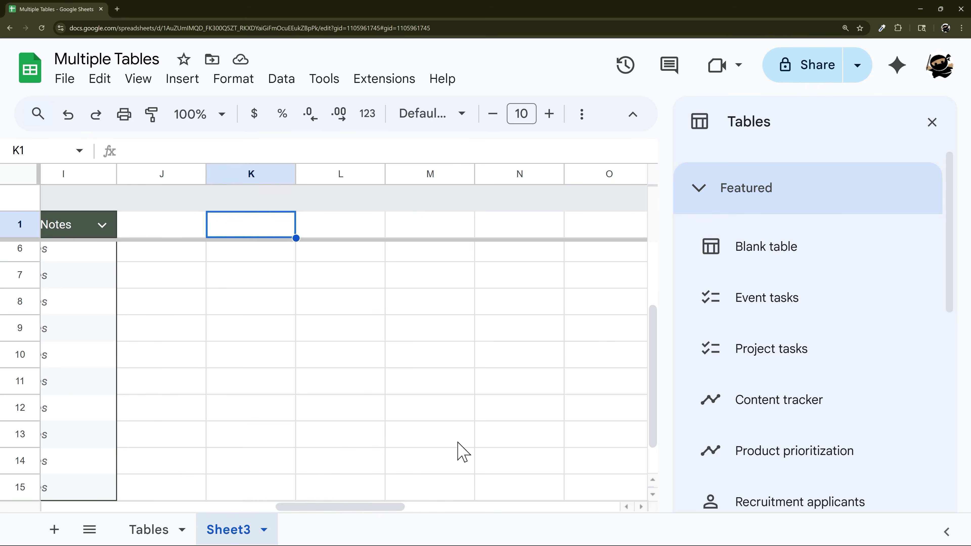
{"action": "left_click_drag", "start_coordinate": [373, 505], "coordinate": [91, 504]}
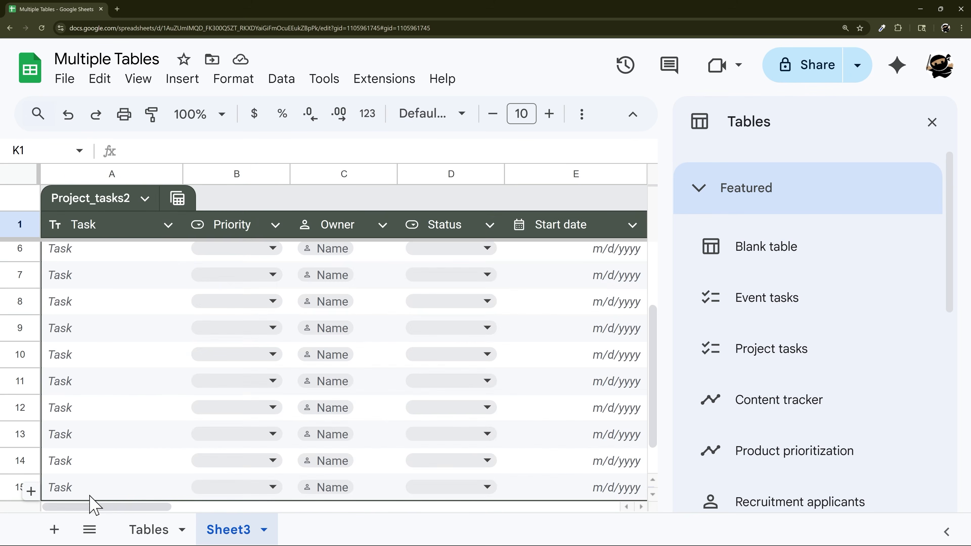
Add another new sheet, insert the pre-built Event tasks table, and close the table gallery
{"action": "left_click", "coordinate": [54, 530]}
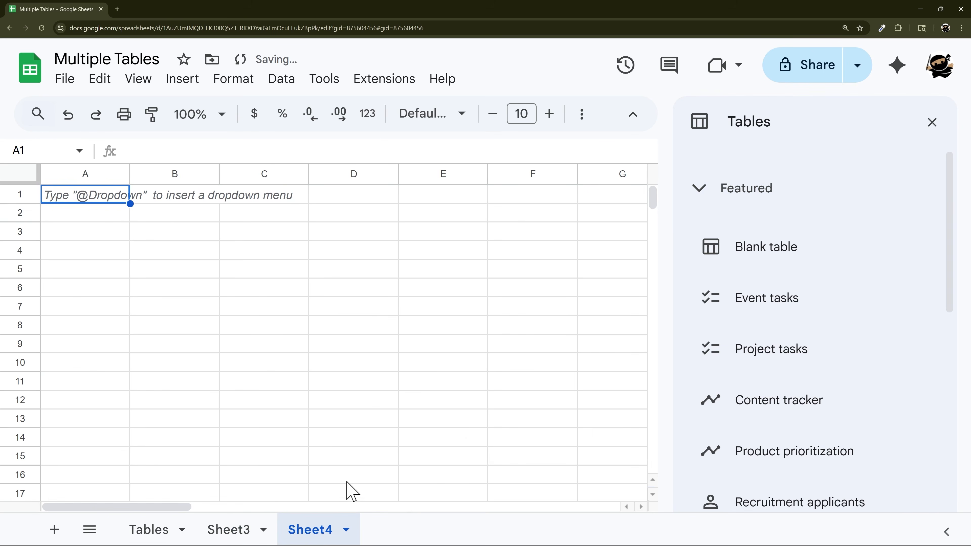
{"action": "left_click", "coordinate": [241, 530]}
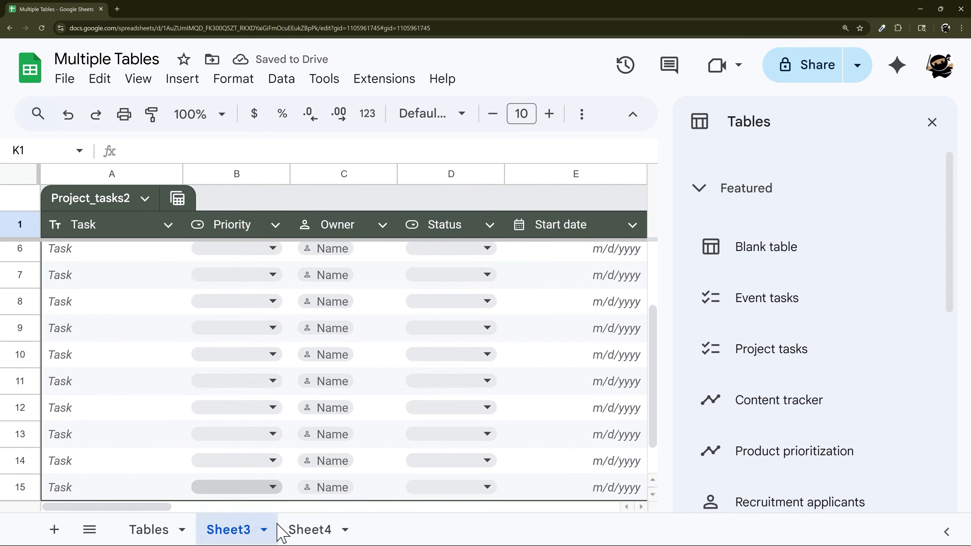
{"action": "left_click", "coordinate": [292, 530]}
{"action": "left_click", "coordinate": [878, 299]}
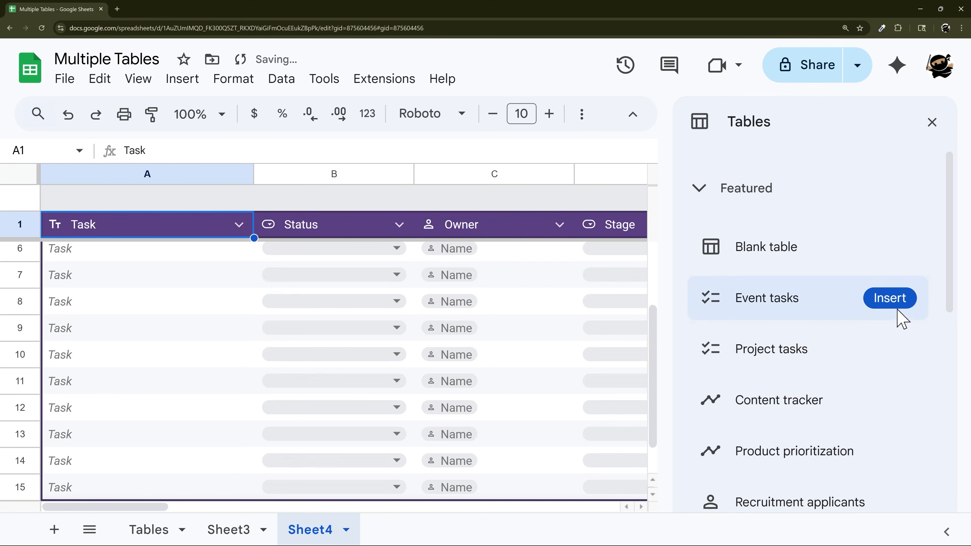
{"action": "left_click", "coordinate": [891, 299]}
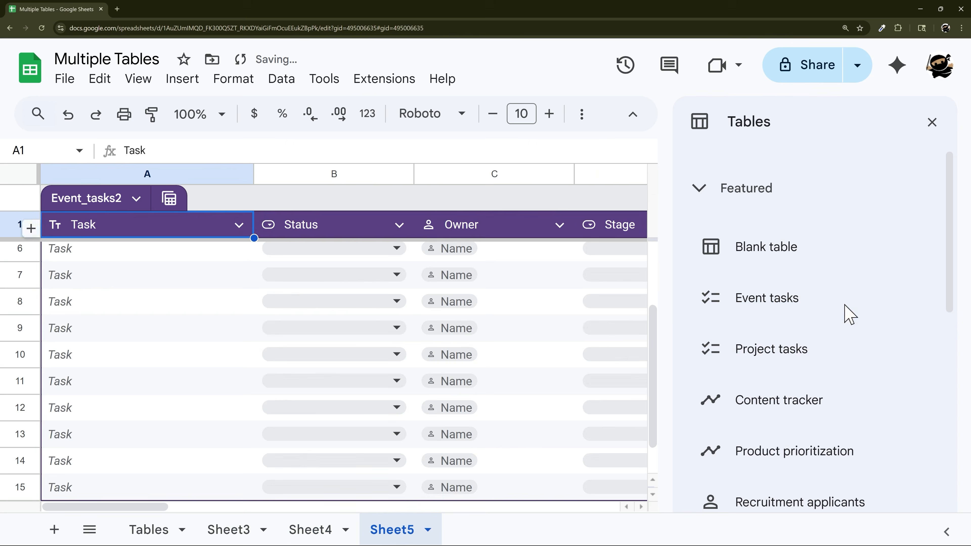
{"action": "left_click", "coordinate": [936, 125]}
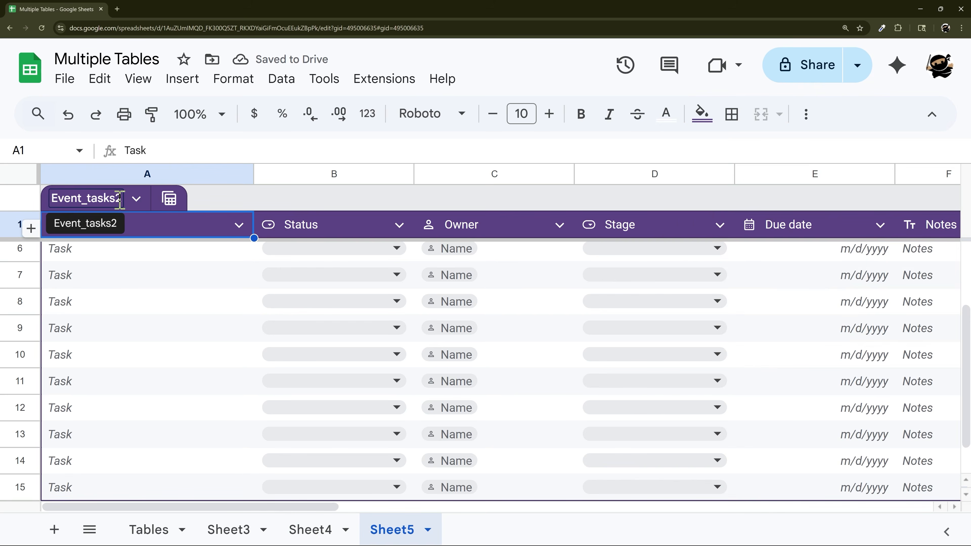
Copy the entire Event tasks table on Sheet5, range A1:F15 including its header row
{"action": "left_click", "coordinate": [136, 198]}
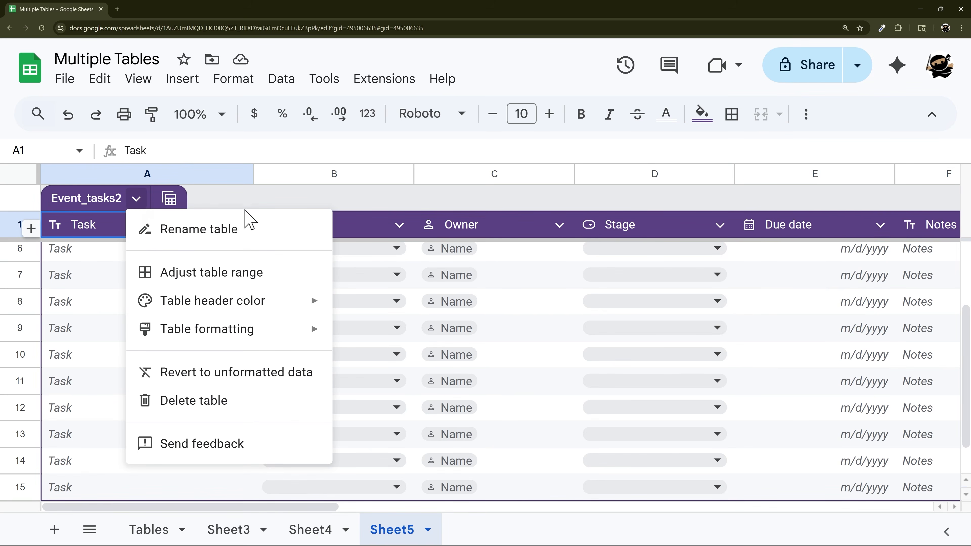
{"action": "left_click", "coordinate": [261, 205]}
{"action": "left_click_drag", "start_coordinate": [319, 508], "coordinate": [486, 509]}
{"action": "scroll", "coordinate": [466, 455], "scroll_direction": "down", "scroll_amount": 2}
{"action": "left_click_drag", "start_coordinate": [449, 450], "coordinate": [92, 210]}
{"action": "key", "text": "ctrl+c"}
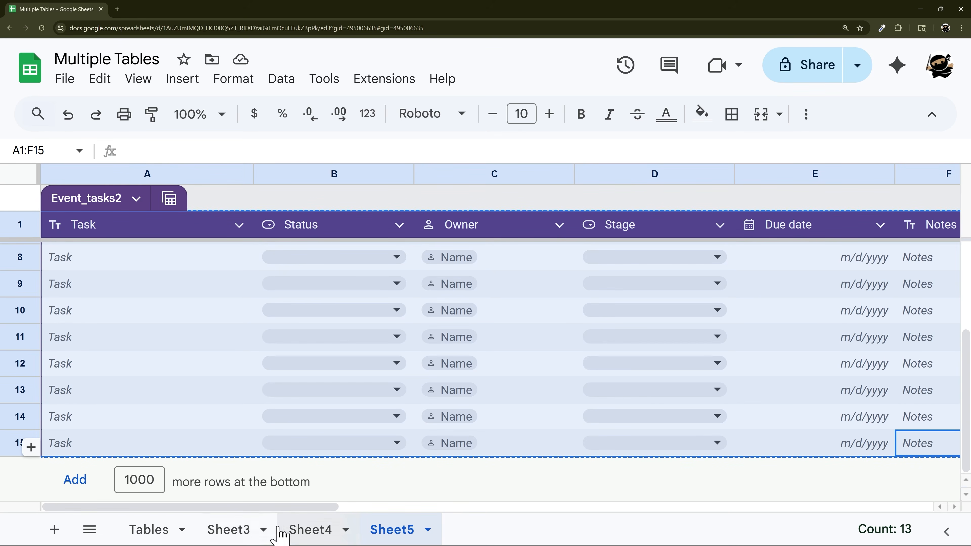
Paste the copied Event tasks table into Sheet3 at K1, one empty column away from the Project tasks table
{"action": "left_click", "coordinate": [230, 530]}
{"action": "scroll", "coordinate": [268, 471], "scroll_direction": "down", "scroll_amount": 2}
{"action": "left_click_drag", "start_coordinate": [267, 508], "coordinate": [575, 508]}
{"action": "key", "text": "ctrl+v"}
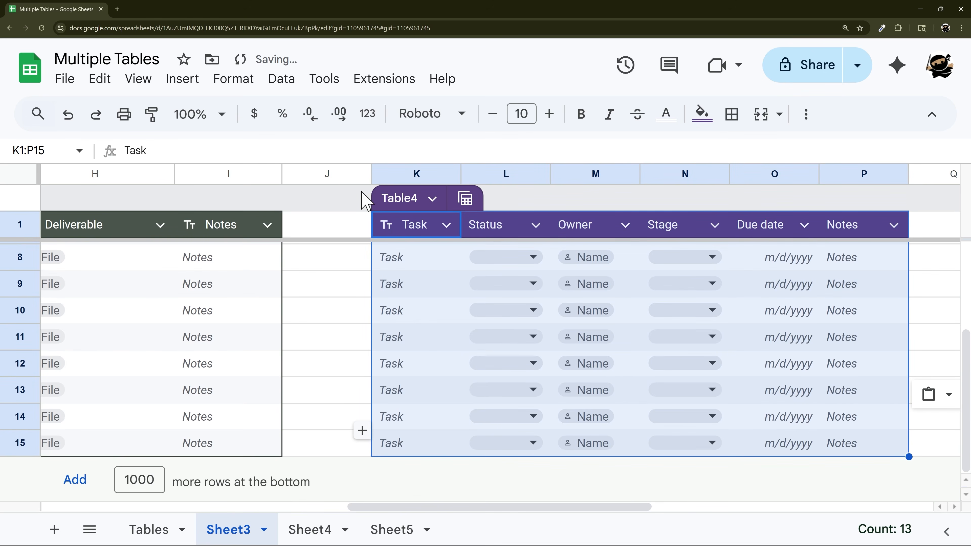
{"action": "left_click", "coordinate": [305, 530]}
{"action": "left_click", "coordinate": [374, 539]}
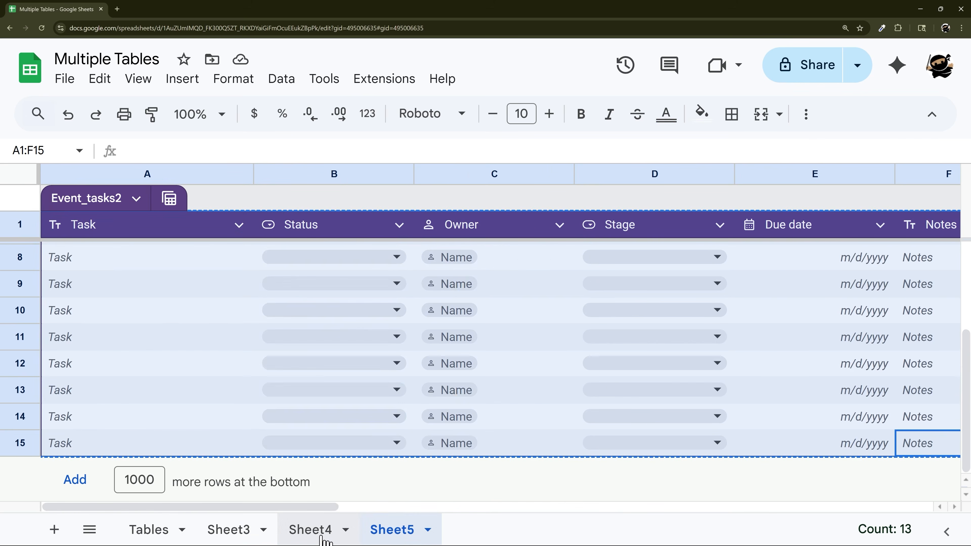
{"action": "left_click", "coordinate": [255, 528]}
{"action": "left_click_drag", "start_coordinate": [385, 511], "coordinate": [20, 517]}
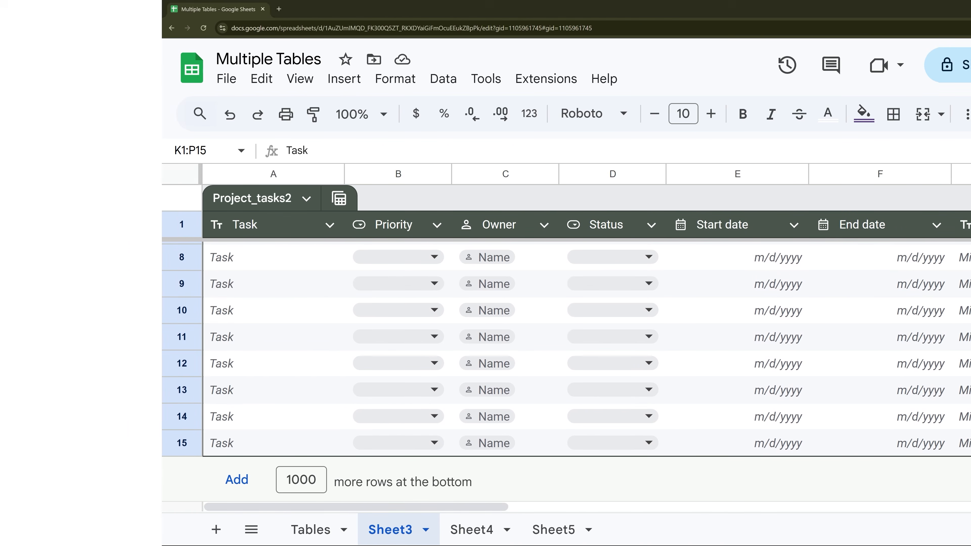